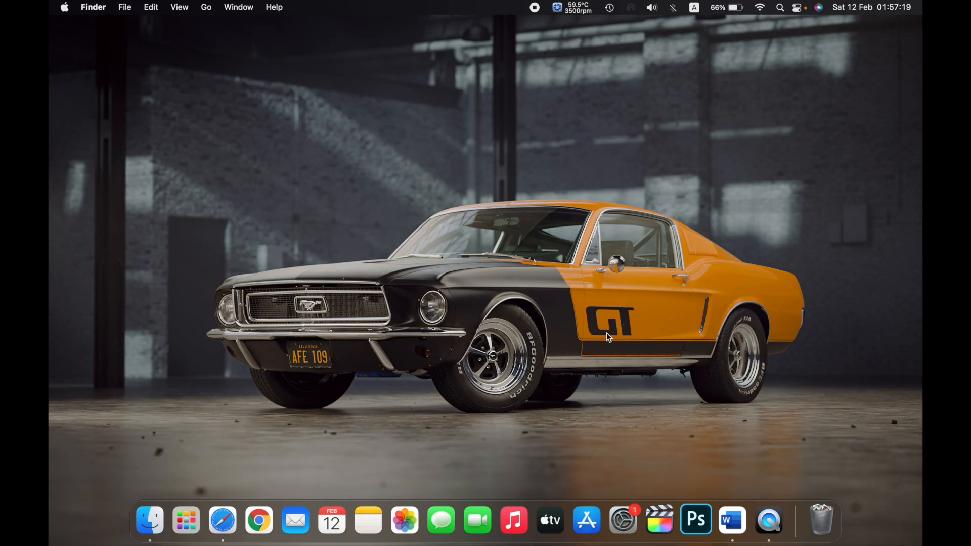
Step: Show the Zoom pane in Accessibility settings with Enable Hover Text checked
click(623, 519)
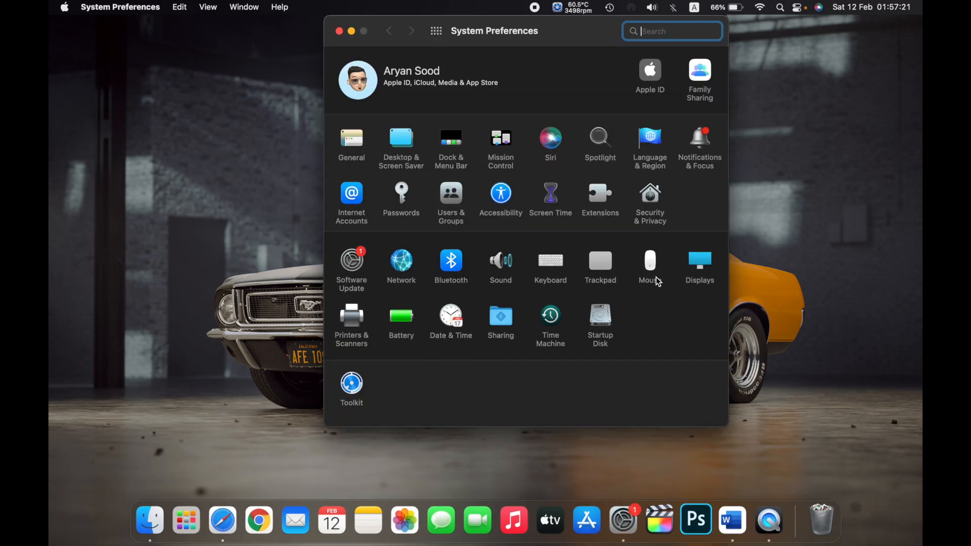
click(500, 198)
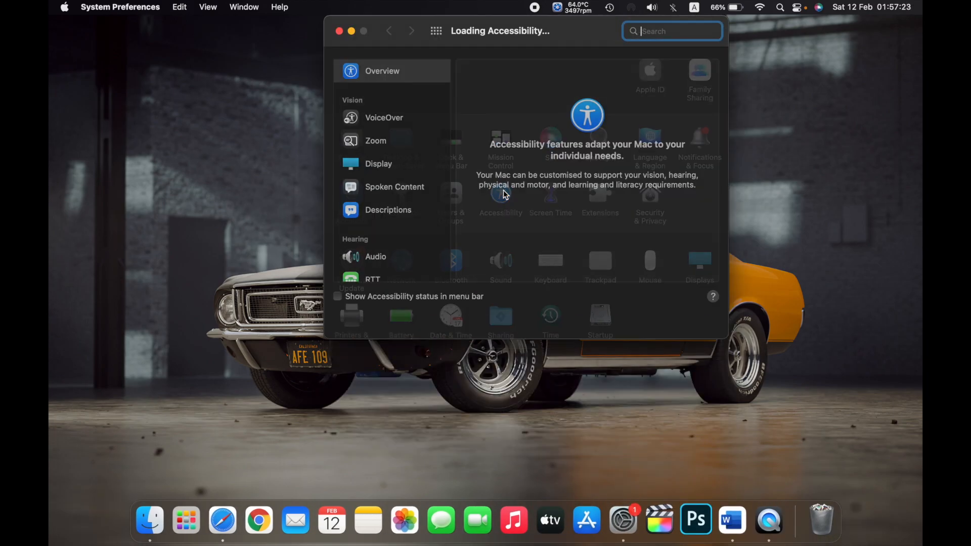
click(383, 140)
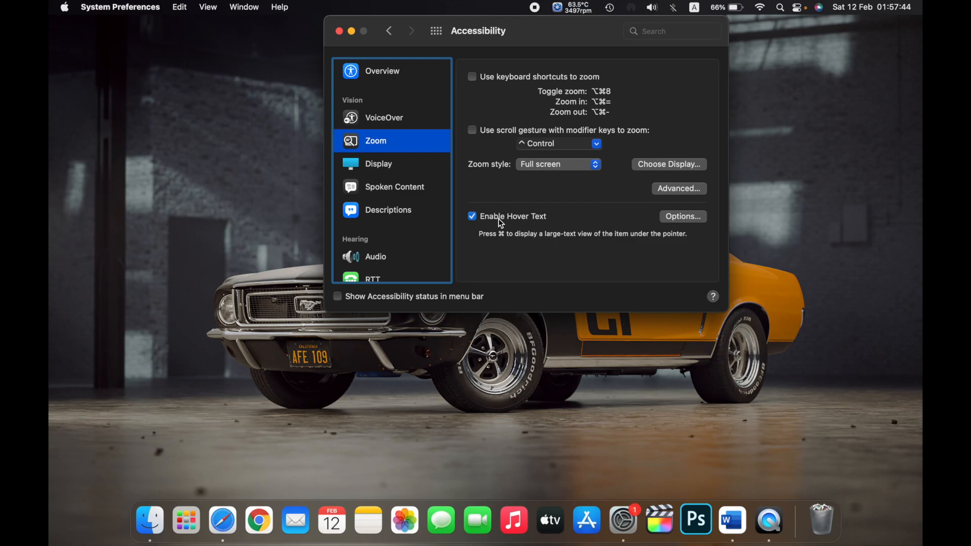
key(super)
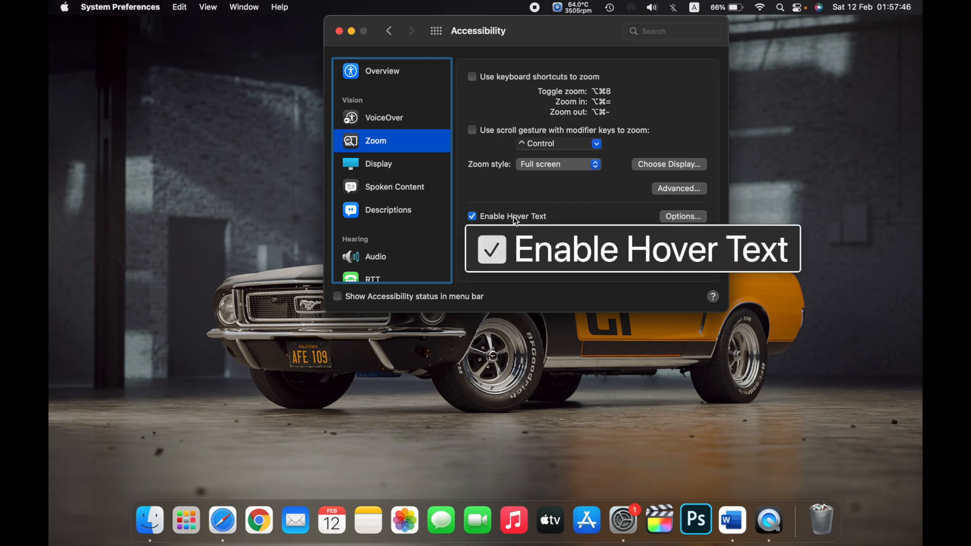
key(super)
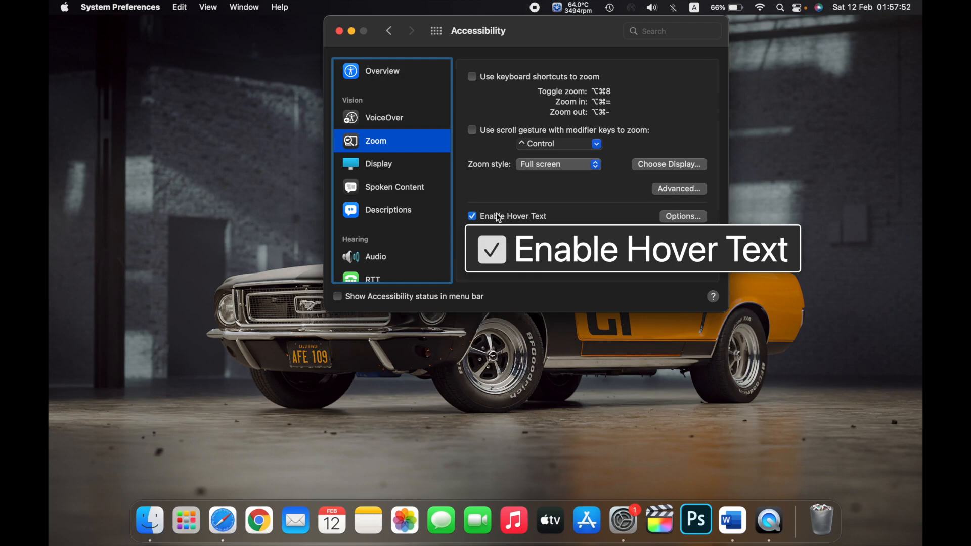